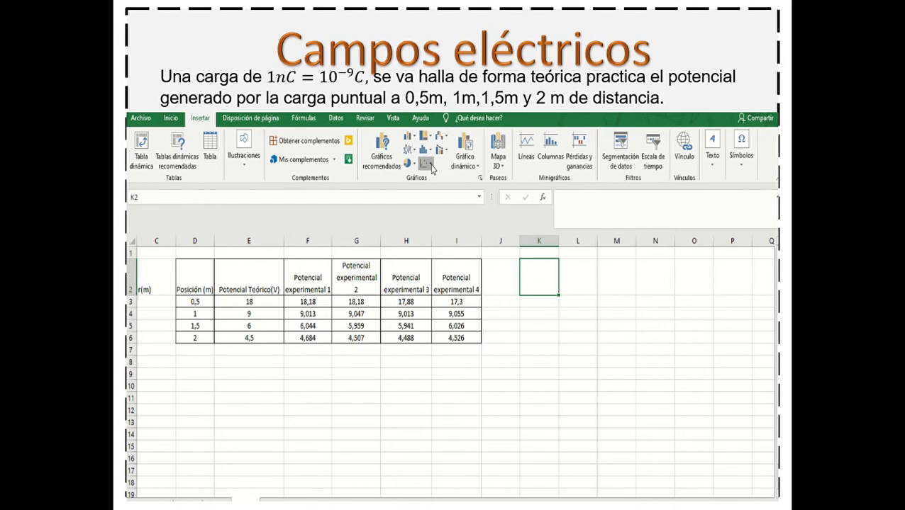
Step: Insert an empty smooth-line scatter chart beside the table and apply the quick layout with axis titles, gridlines and a legend
left_click(486, 206)
left_click_drag(504, 299, 653, 274)
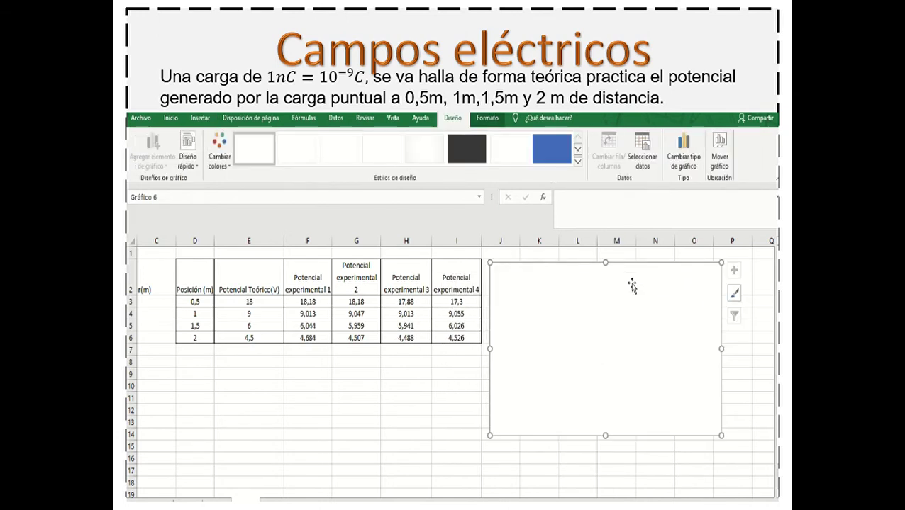
left_click(188, 142)
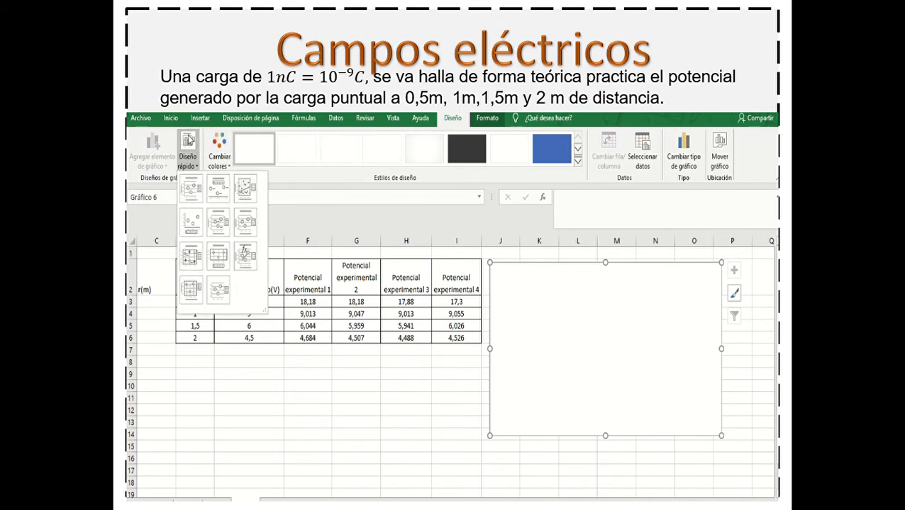
left_click(190, 285)
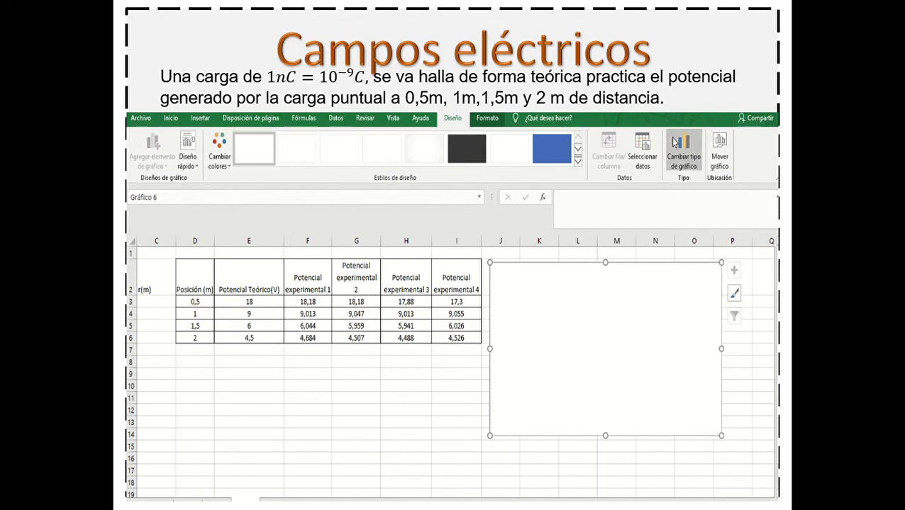
Step: Add a data series named TEÓRICO to the chart, with the positions in D3:D6 as its X values
left_click(642, 146)
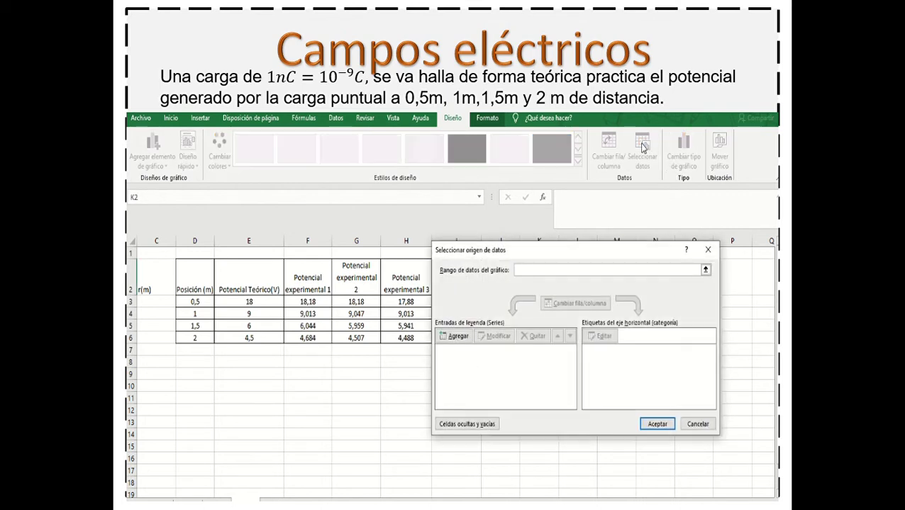
left_click(458, 337)
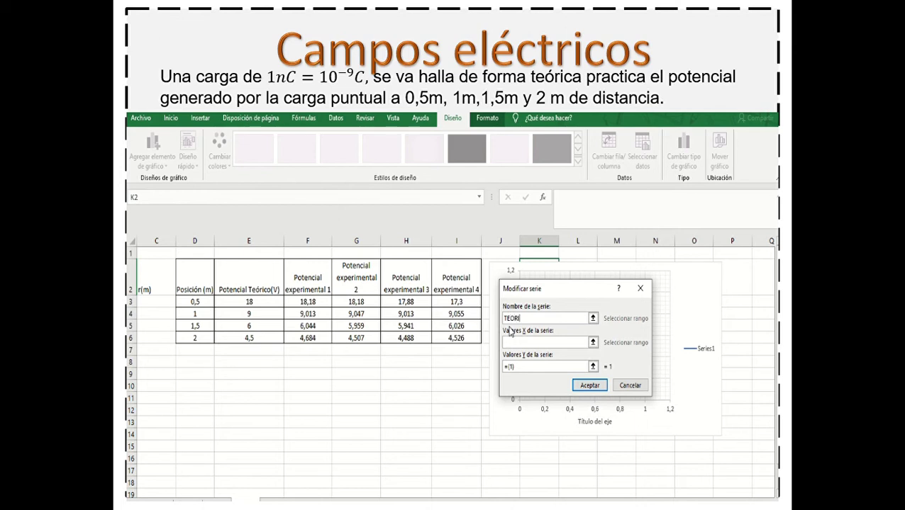
type("+")
key("Left")
key("Left")
key("Left")
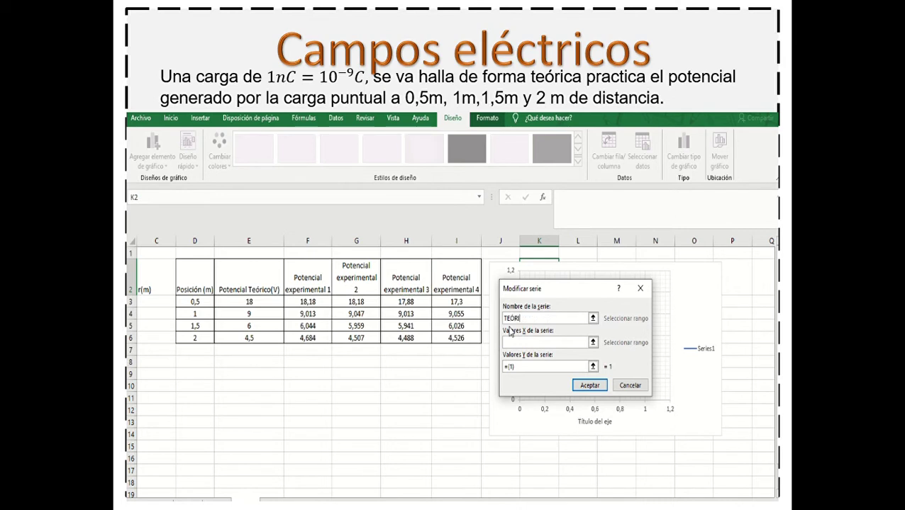
left_click(592, 342)
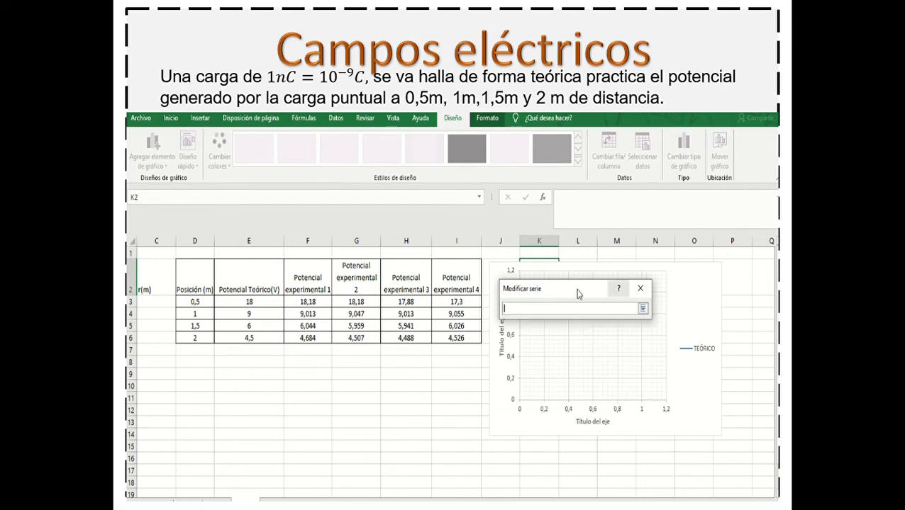
left_click_drag(194, 301, 202, 341)
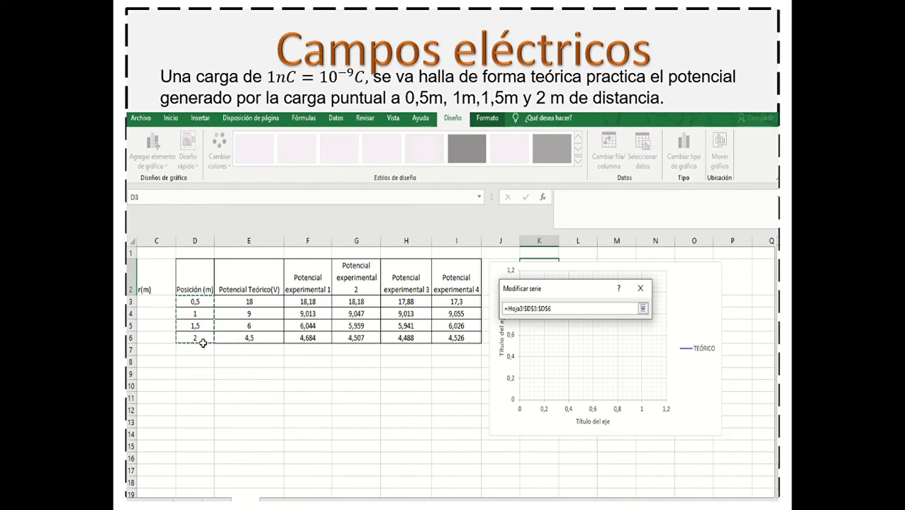
left_click(643, 309)
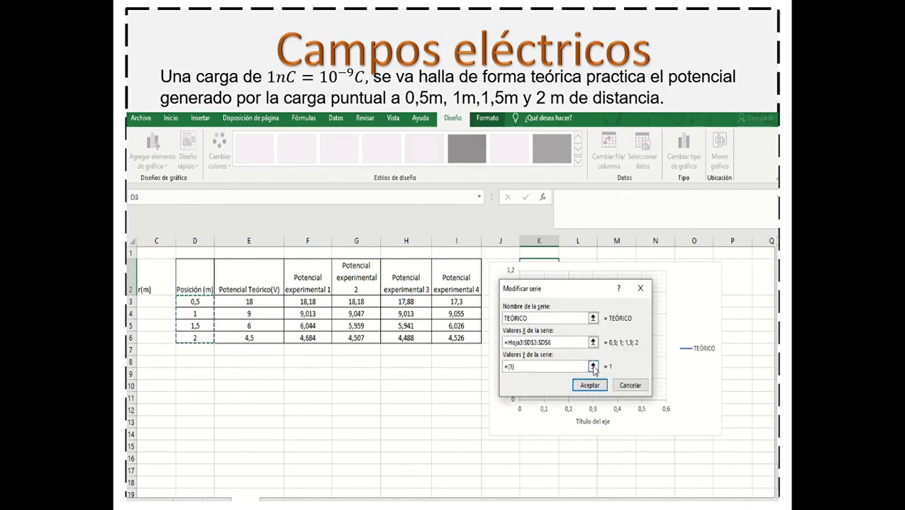
Step: Use the theoretical potentials in E3:E6 as the TEÓRICO series' Y values and apply the chart's data source
left_click(592, 366)
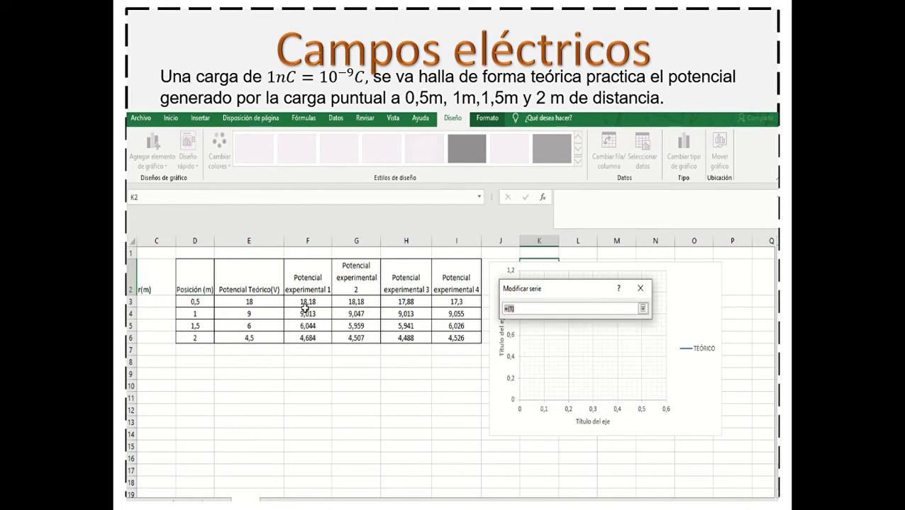
left_click_drag(266, 303, 267, 348)
left_click_drag(265, 299, 267, 334)
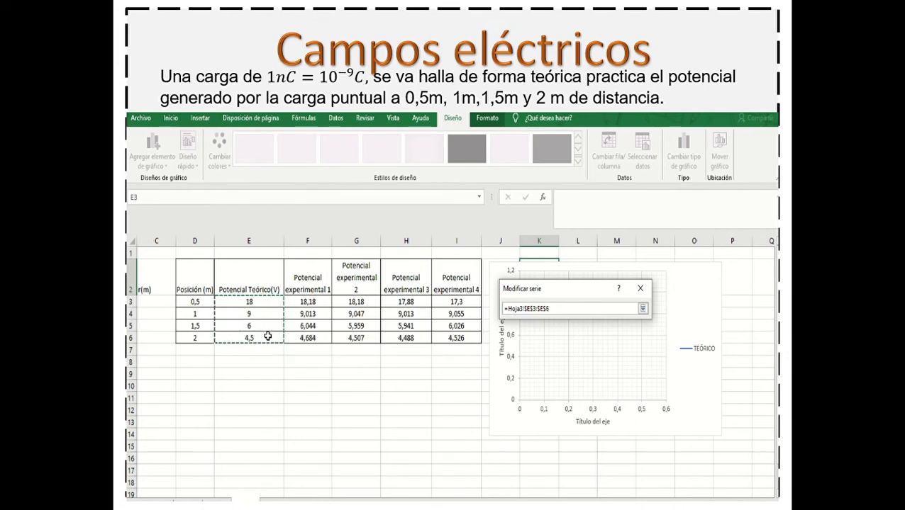
left_click(643, 310)
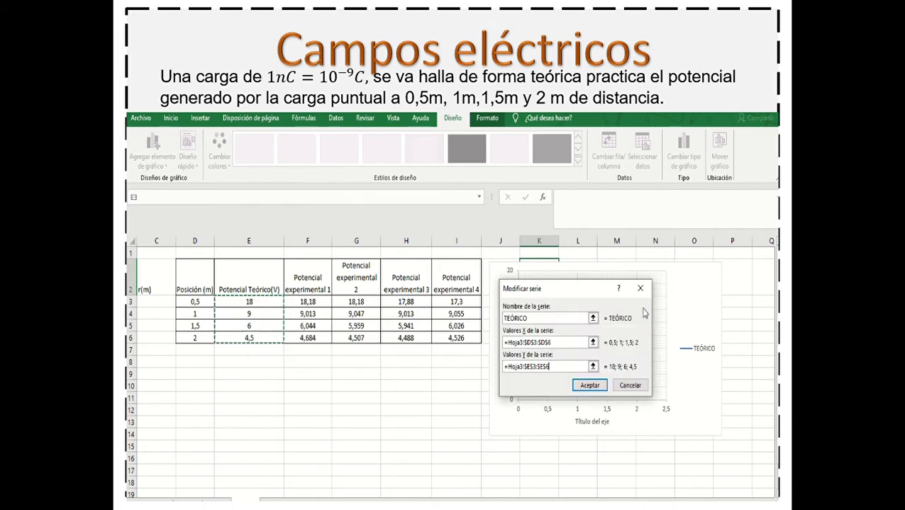
left_click(596, 387)
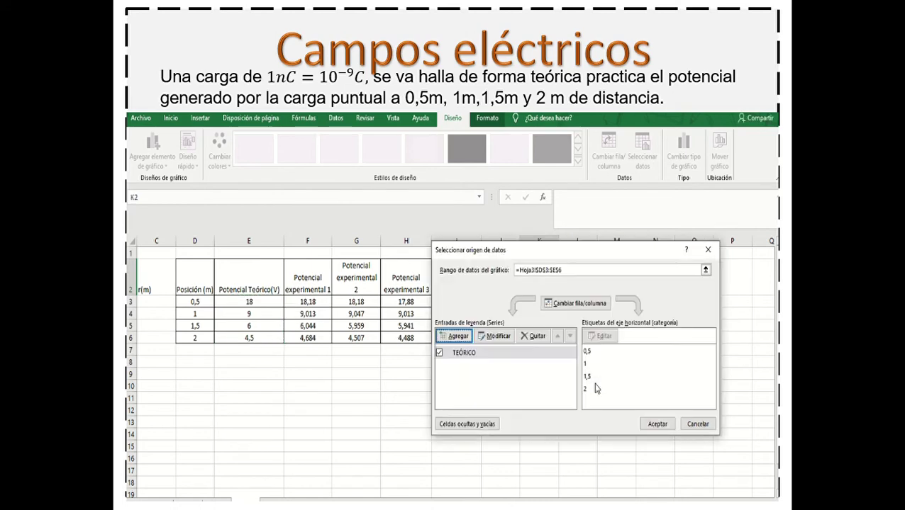
left_click(657, 424)
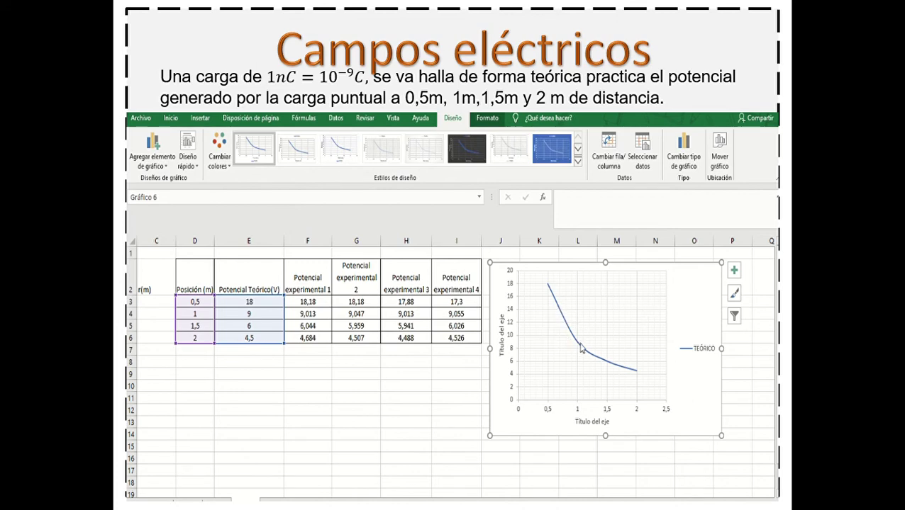
Step: Add a series named EXP 1 to the chart, with D3:D6 as X values and F3:F6 as Y values
left_click(642, 146)
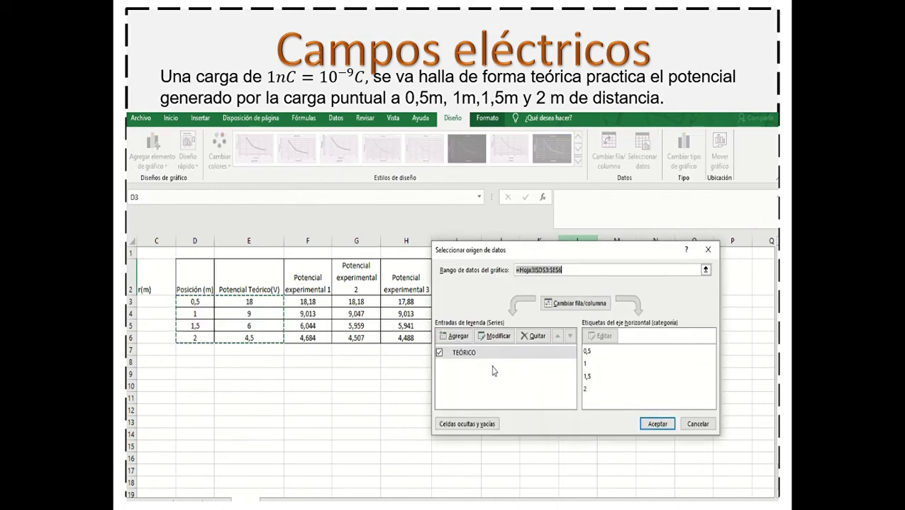
left_click(458, 336)
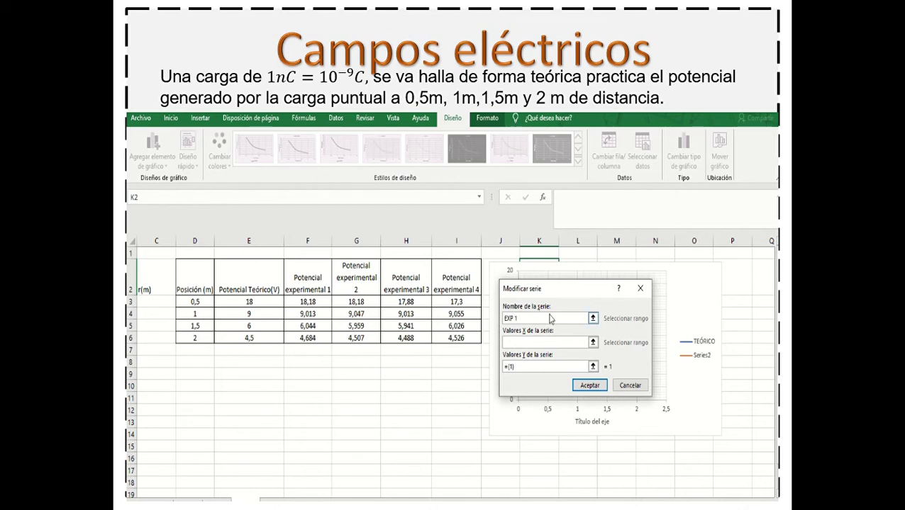
left_click(593, 342)
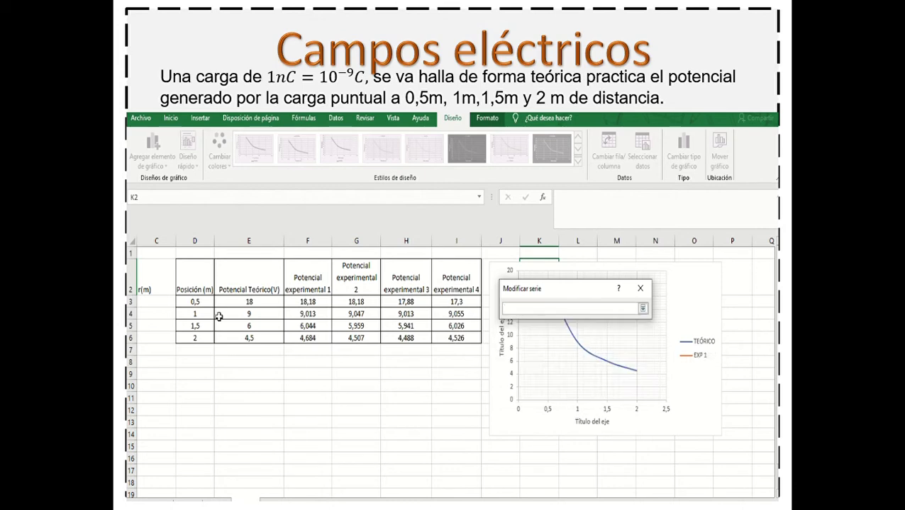
left_click_drag(192, 300, 193, 339)
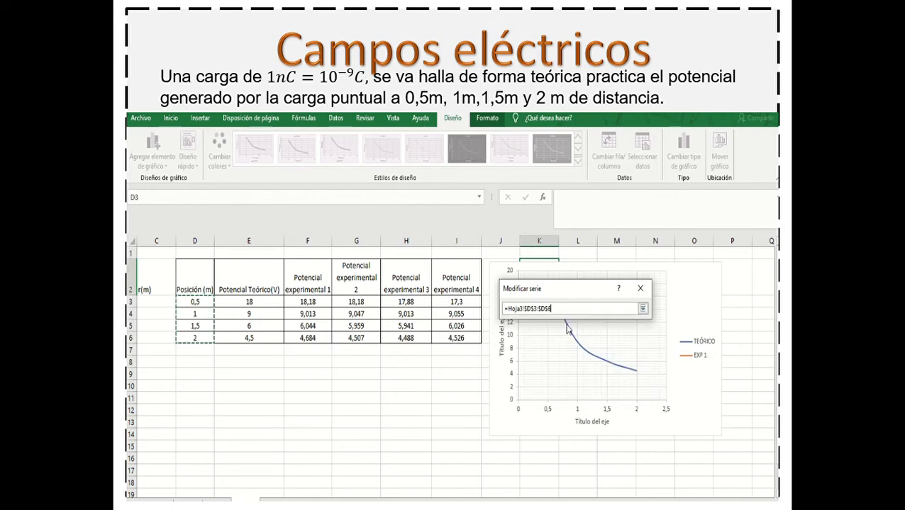
left_click(642, 309)
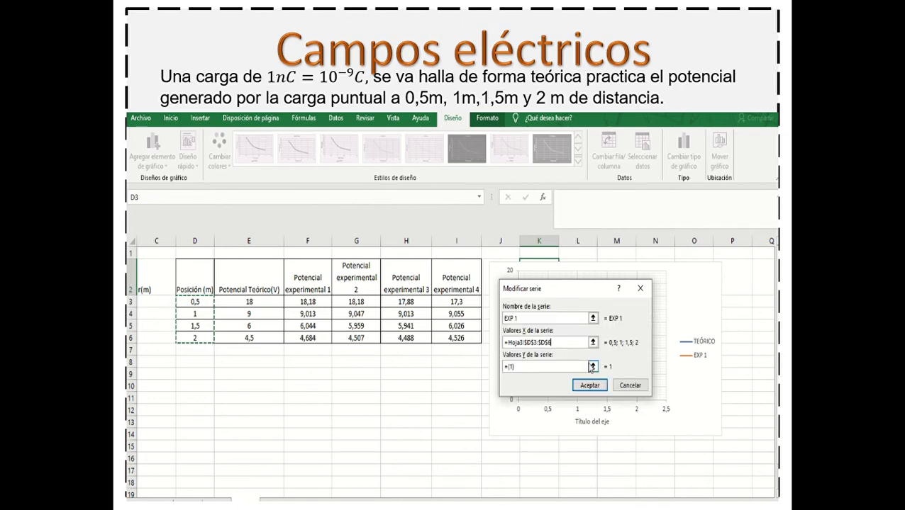
left_click(592, 366)
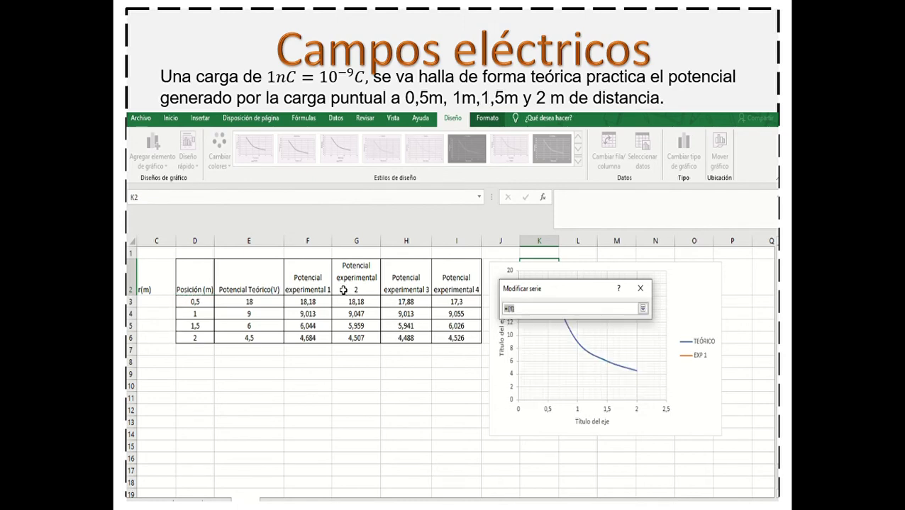
left_click_drag(312, 302, 312, 339)
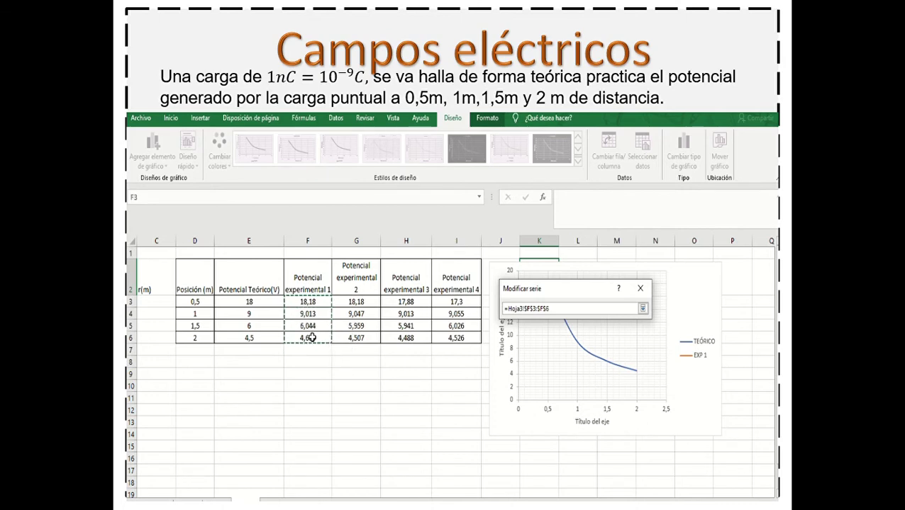
left_click(642, 308)
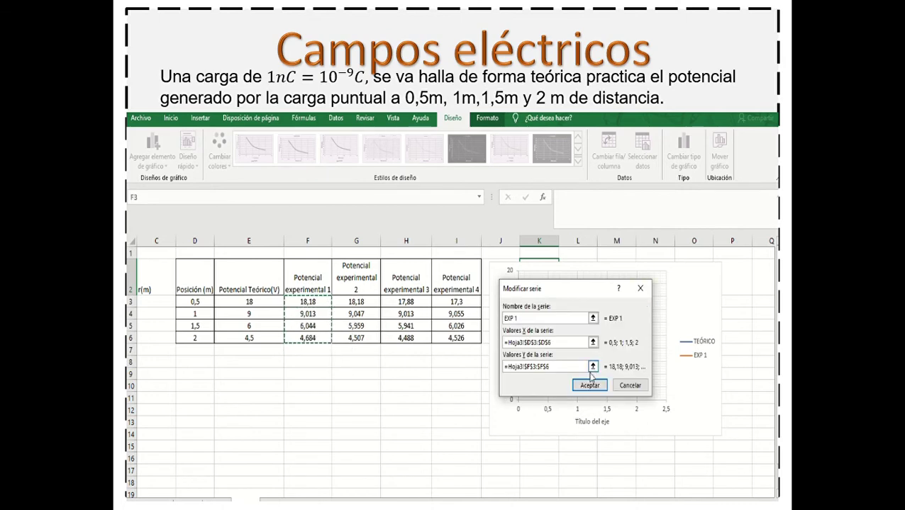
left_click(589, 385)
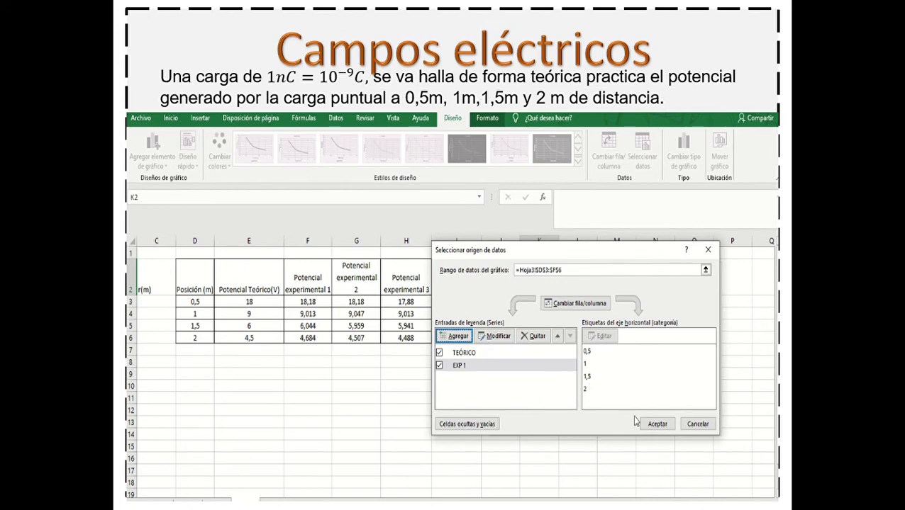
left_click(656, 424)
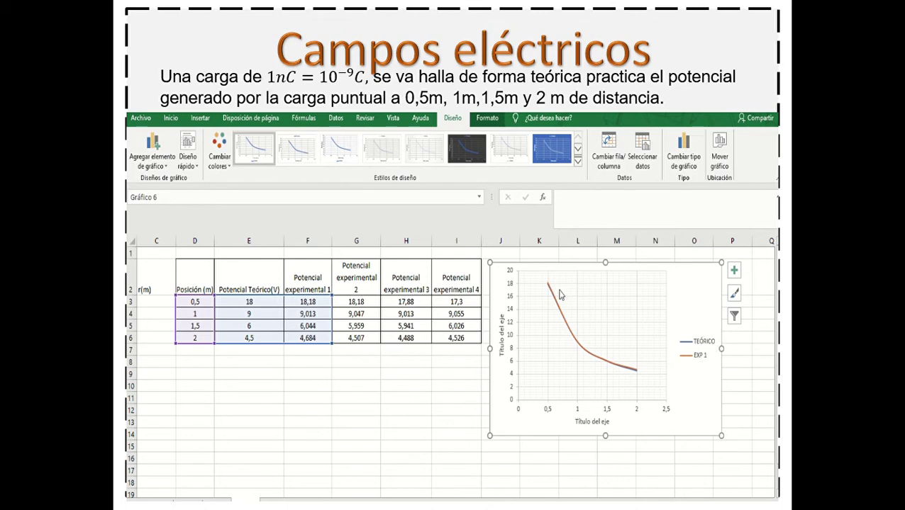
Step: Add a series named EXP 2 to the chart, with D3:D6 as X values and G3:G6 as Y values
left_click(642, 144)
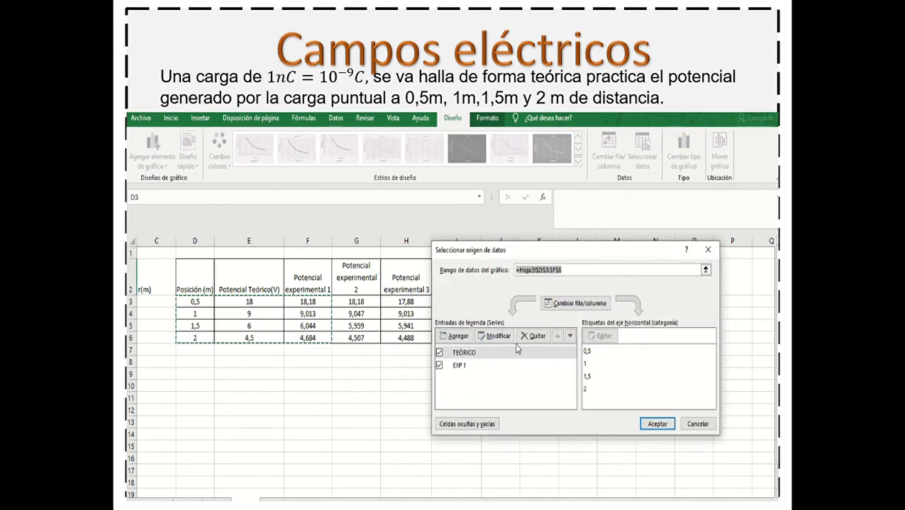
left_click(459, 337)
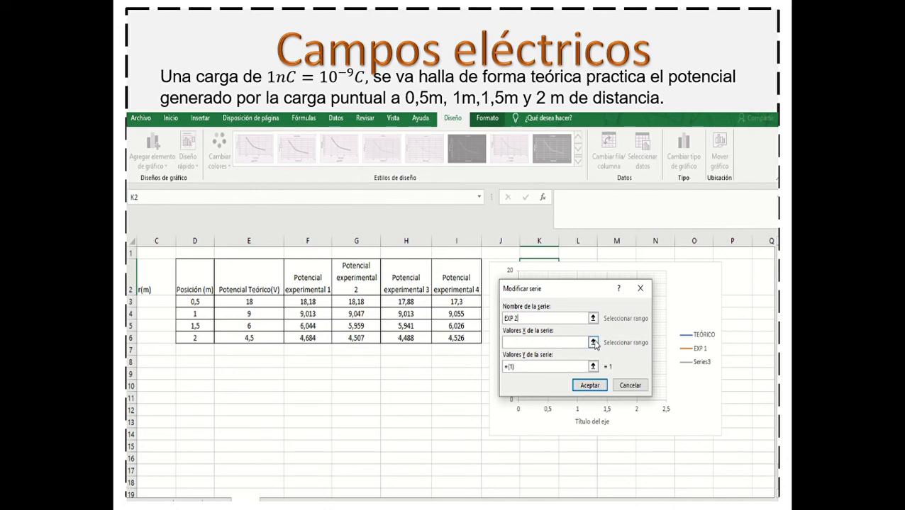
left_click(593, 342)
left_click_drag(202, 302, 202, 338)
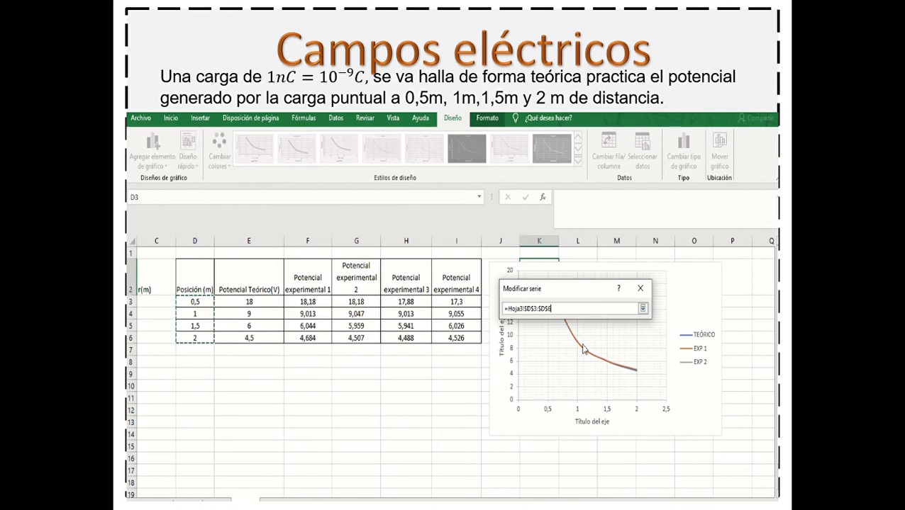
left_click(642, 309)
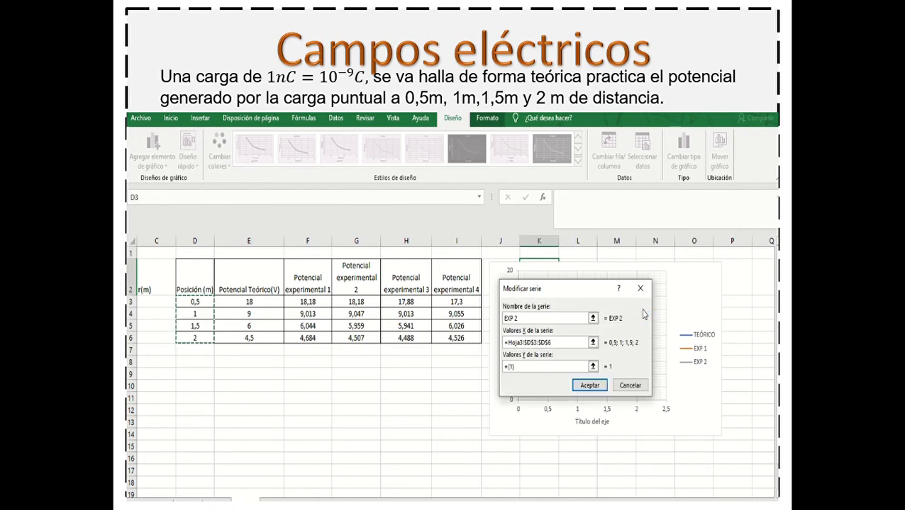
left_click(593, 366)
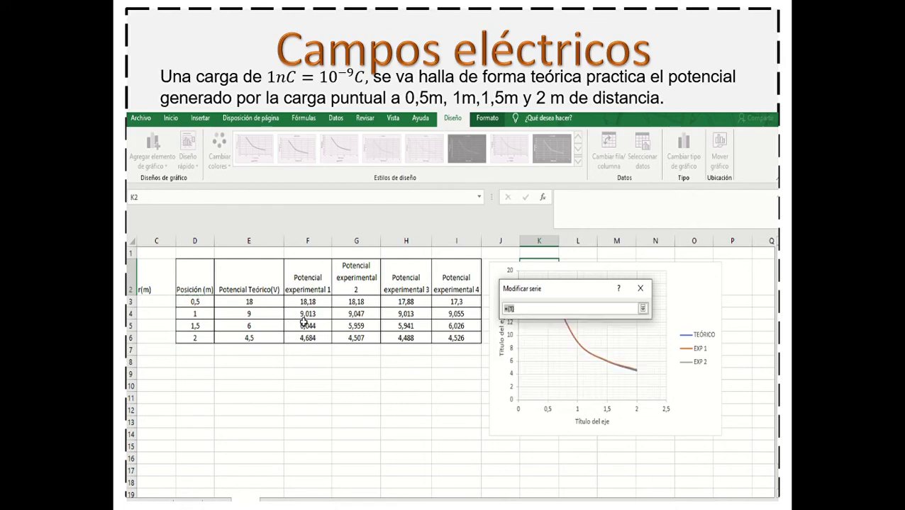
left_click_drag(350, 301, 356, 338)
left_click(642, 309)
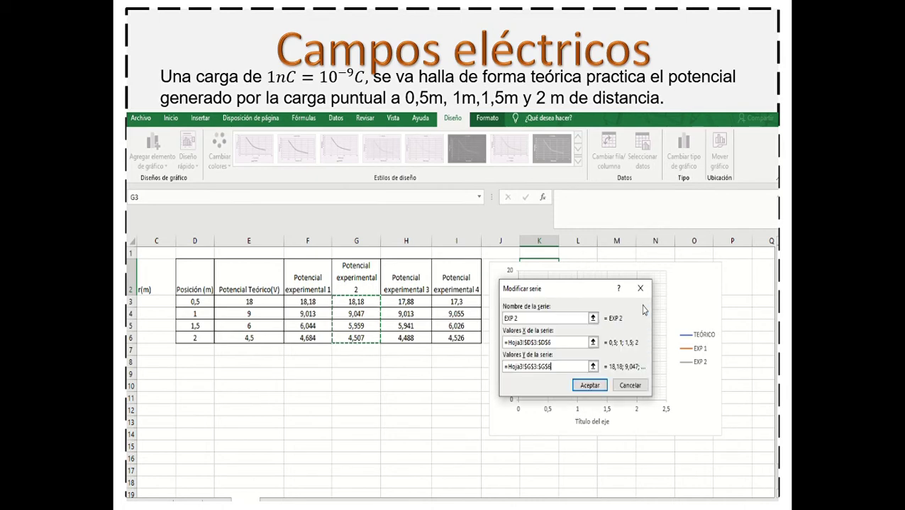
left_click(594, 385)
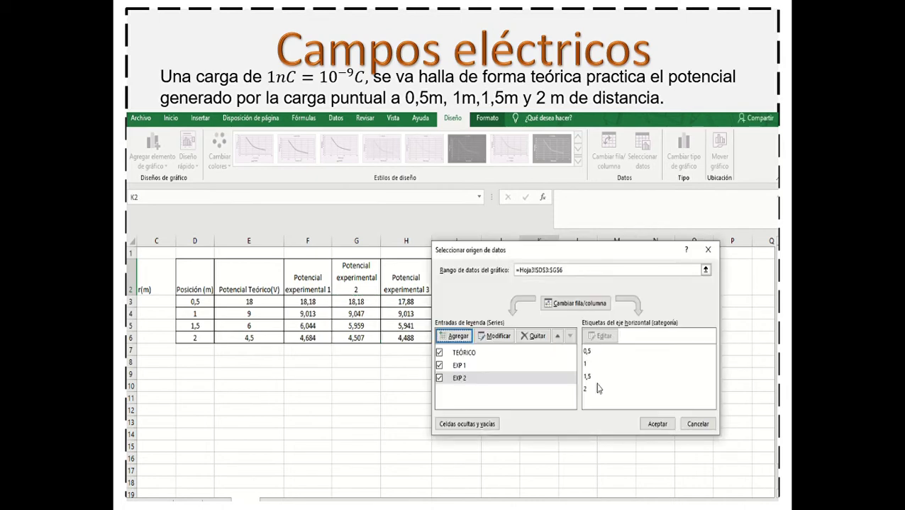
left_click(649, 423)
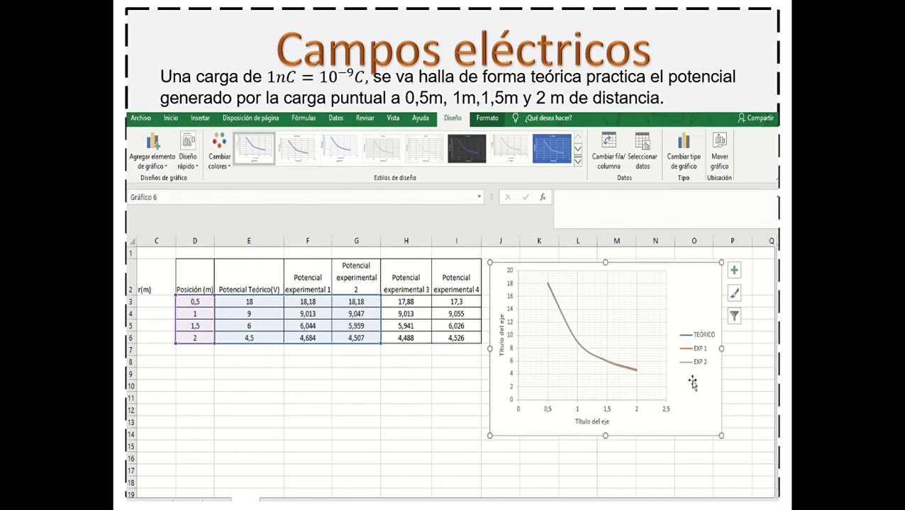
Step: Add a series named EXP 3 to the chart, with D3:D6 as X values and H3:H6 as Y values
left_click(643, 147)
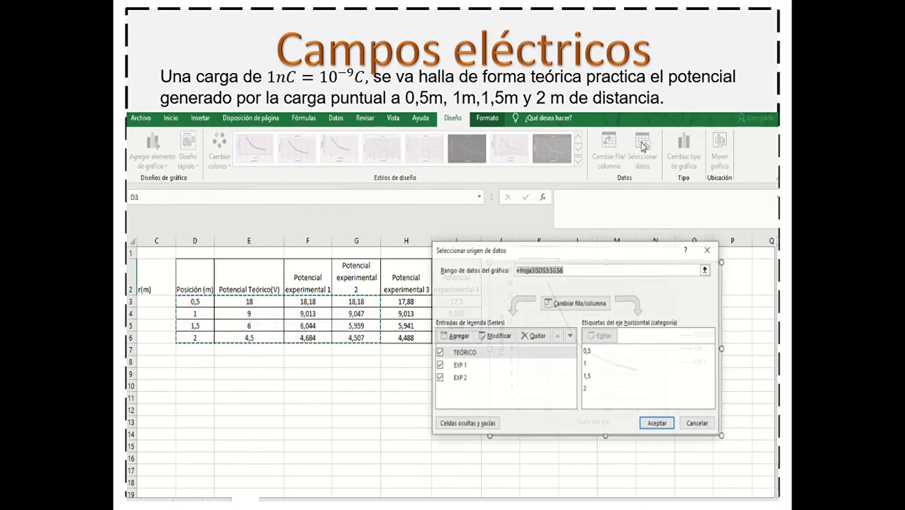
left_click(461, 339)
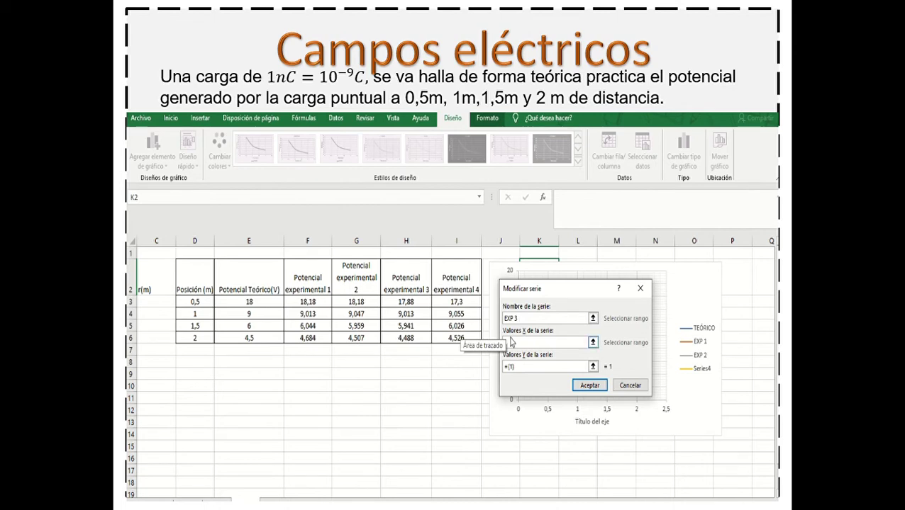
left_click(593, 343)
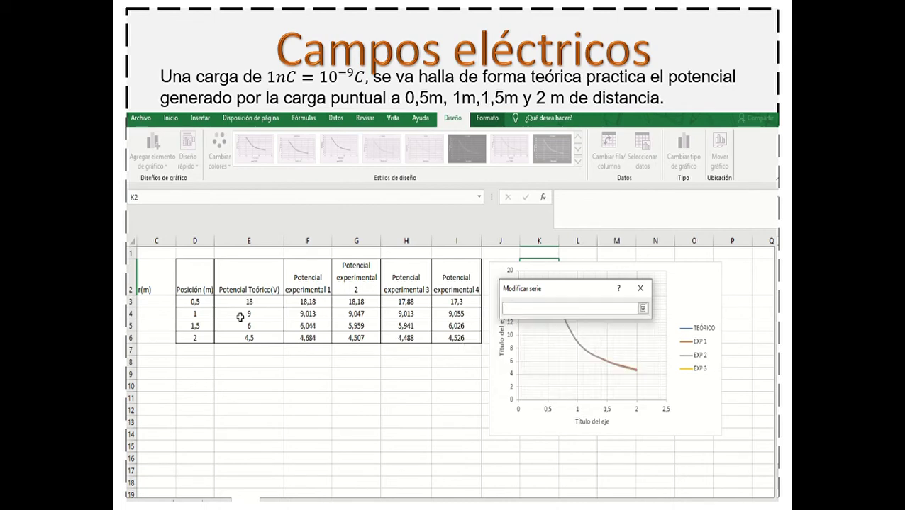
left_click_drag(200, 302, 201, 344)
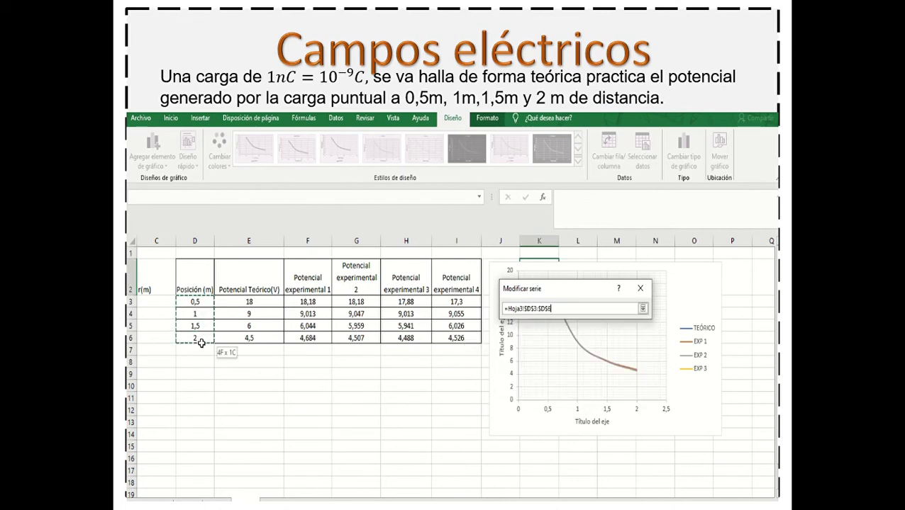
left_click(643, 310)
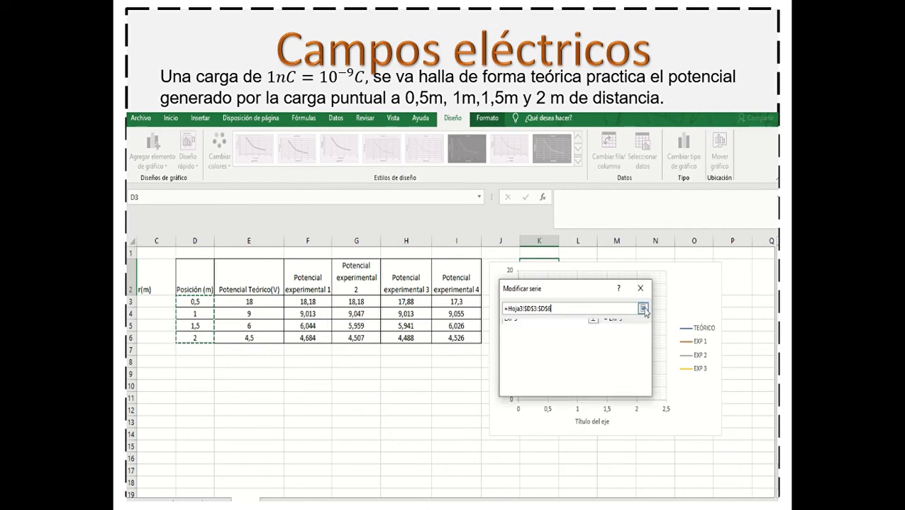
left_click(594, 367)
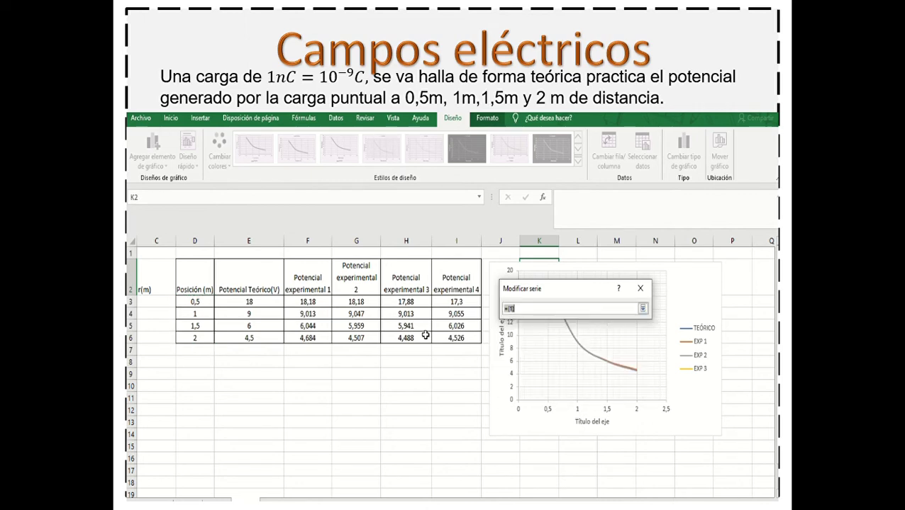
left_click_drag(416, 302, 410, 339)
left_click(643, 309)
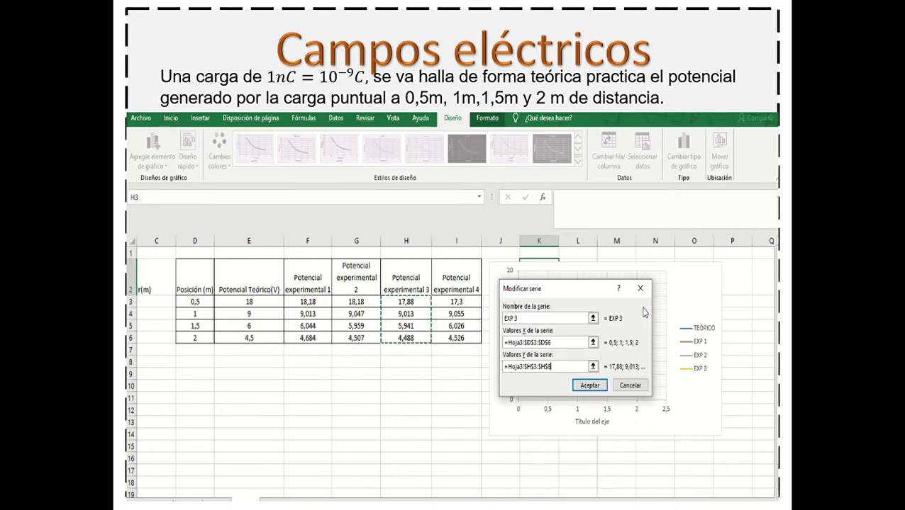
left_click(592, 385)
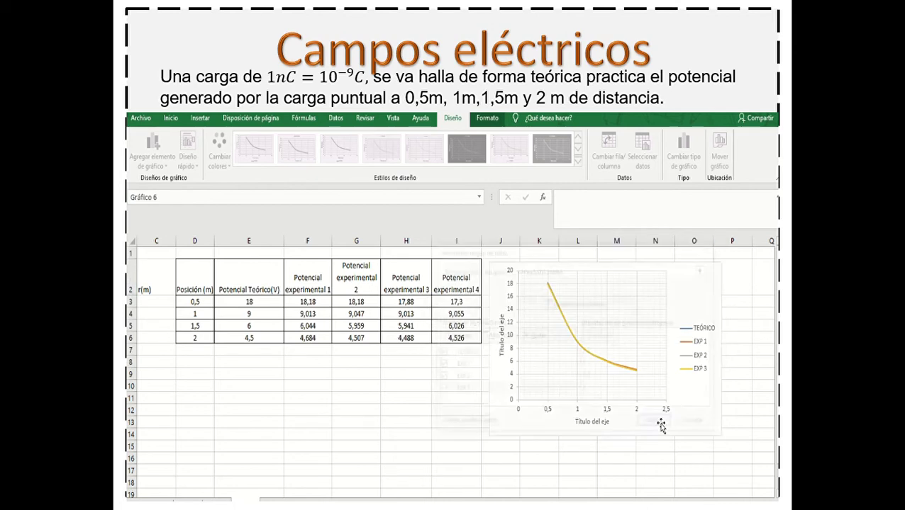
left_click(657, 424)
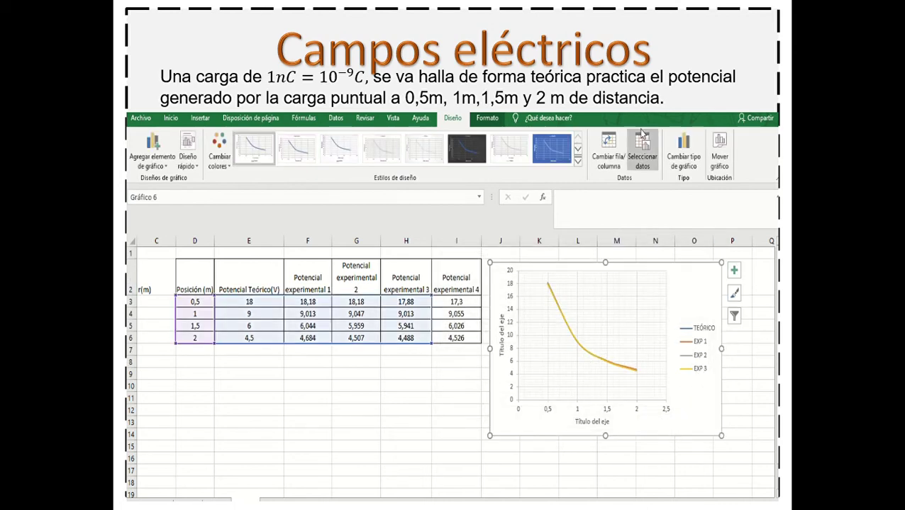
Step: Add a series named EXP 4 to the chart, with D3:D6 as X values and I3:I6 as Y values
left_click(642, 147)
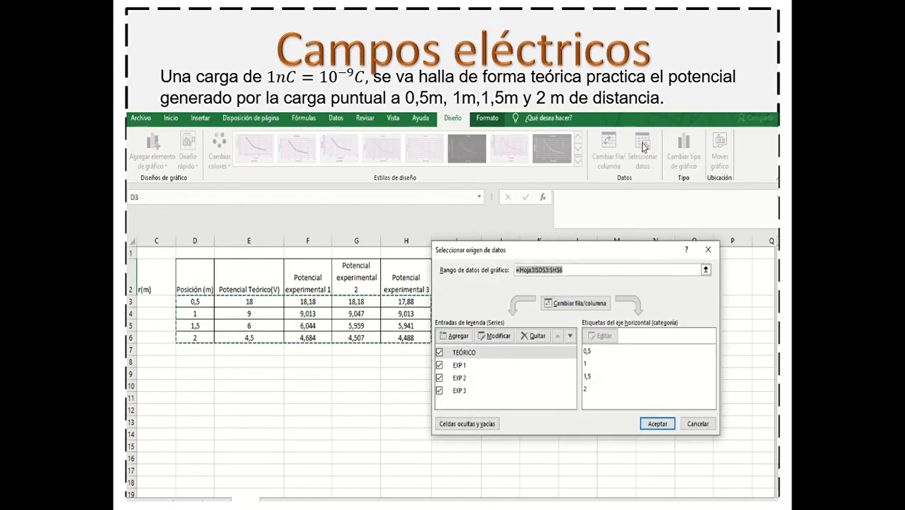
left_click(457, 336)
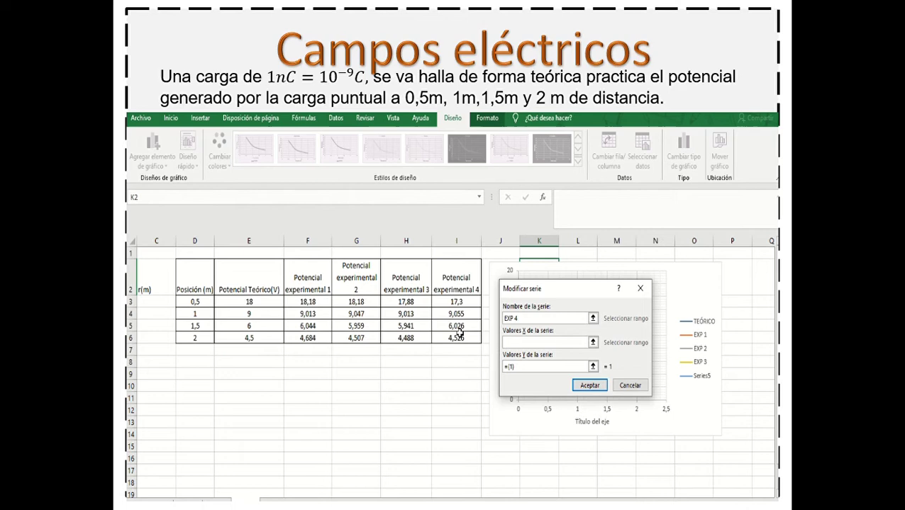
left_click(592, 344)
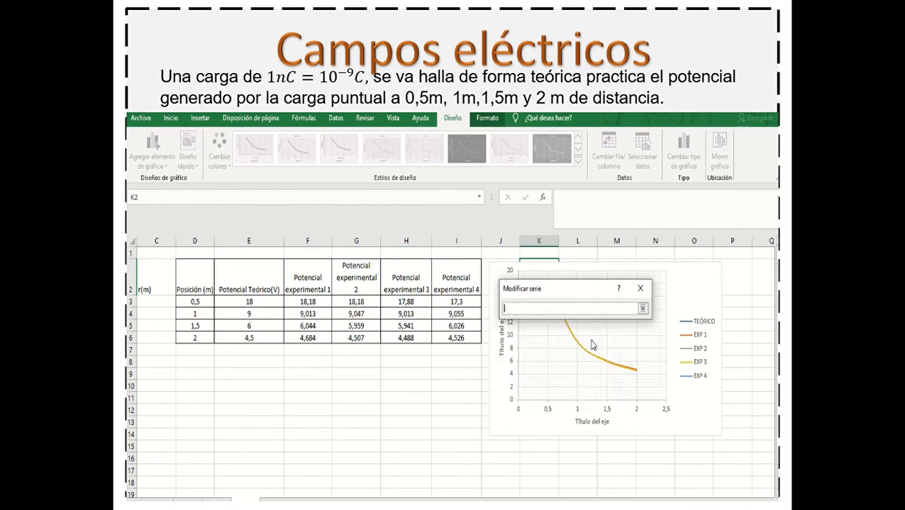
left_click_drag(202, 301, 205, 336)
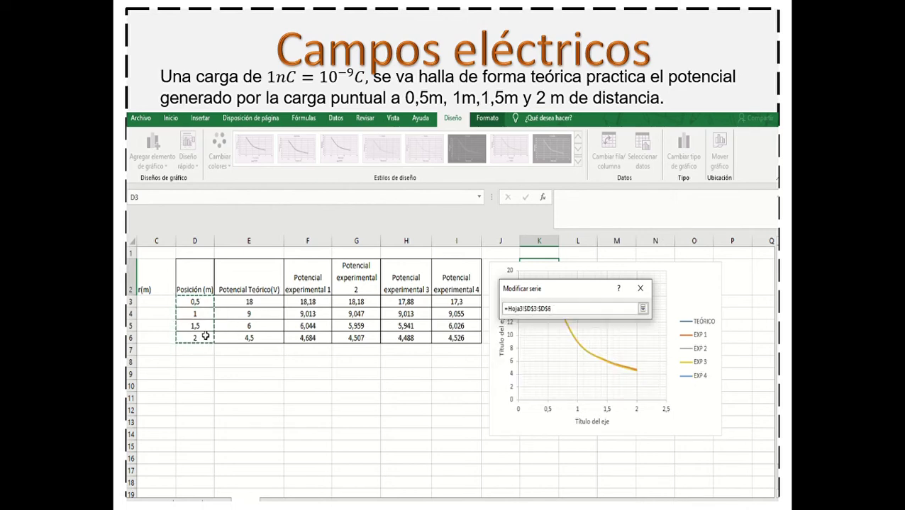
left_click(643, 308)
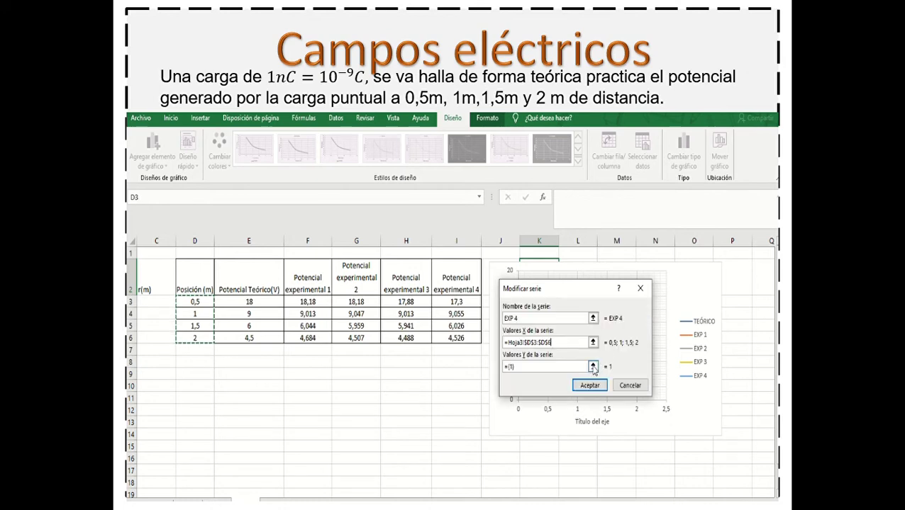
left_click(593, 368)
left_click_drag(454, 302, 456, 342)
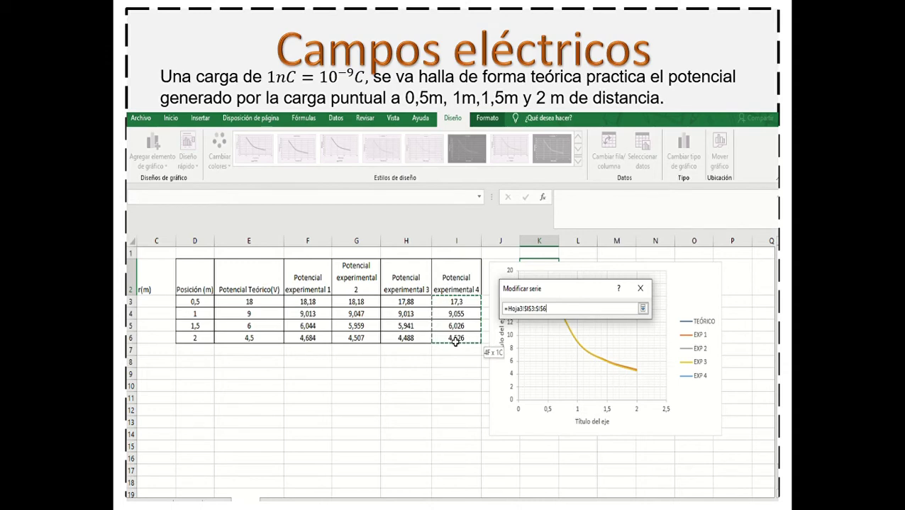
left_click(642, 308)
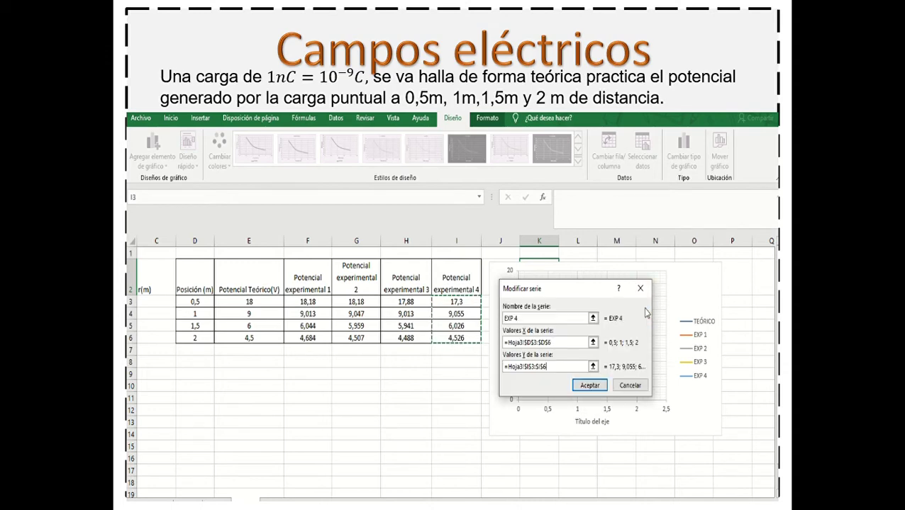
left_click(598, 387)
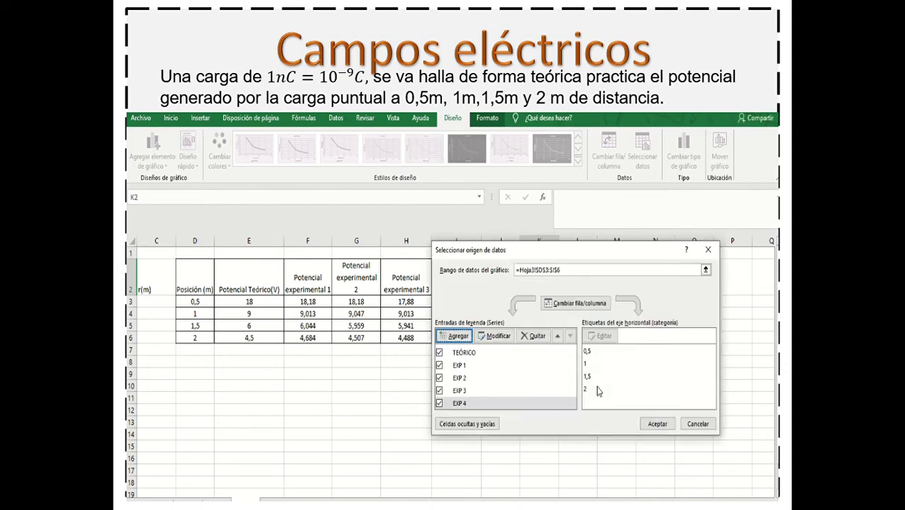
left_click(657, 423)
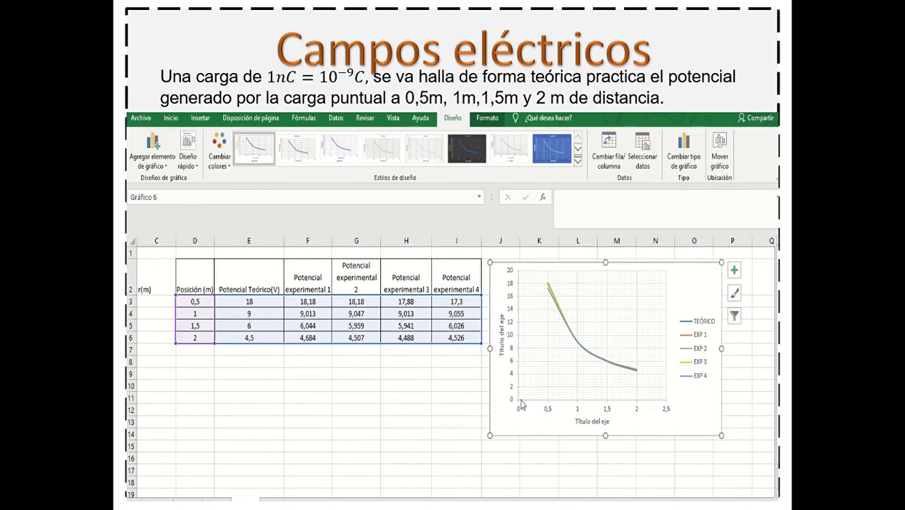
Step: Select the chart's vertical axis title and open it for editing
left_click(500, 353)
left_click(501, 352)
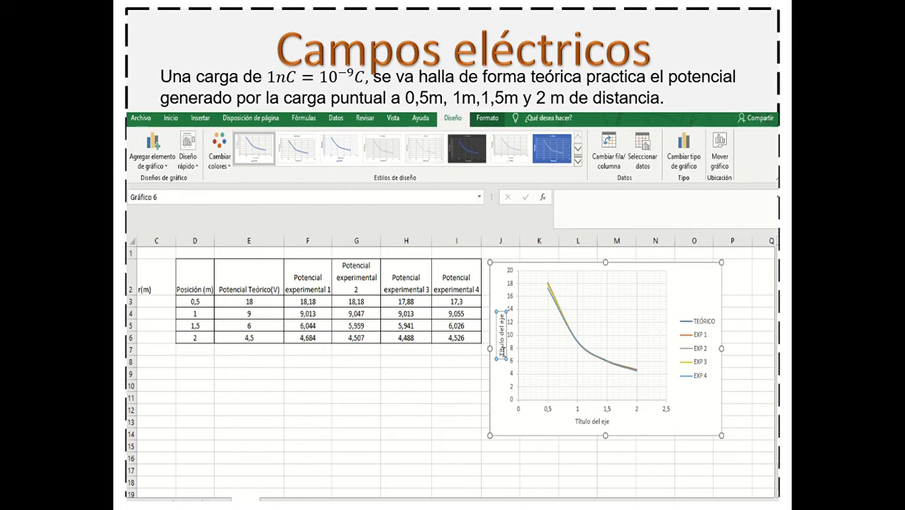
double_click(502, 352)
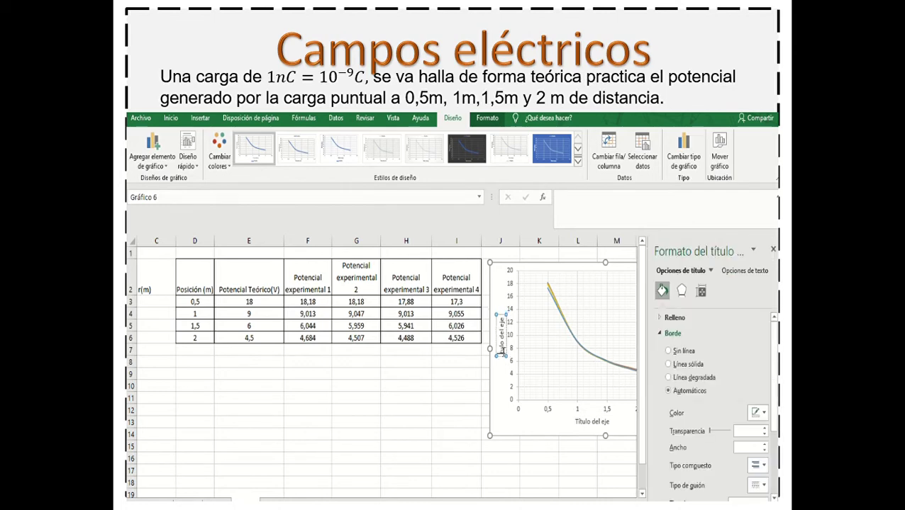